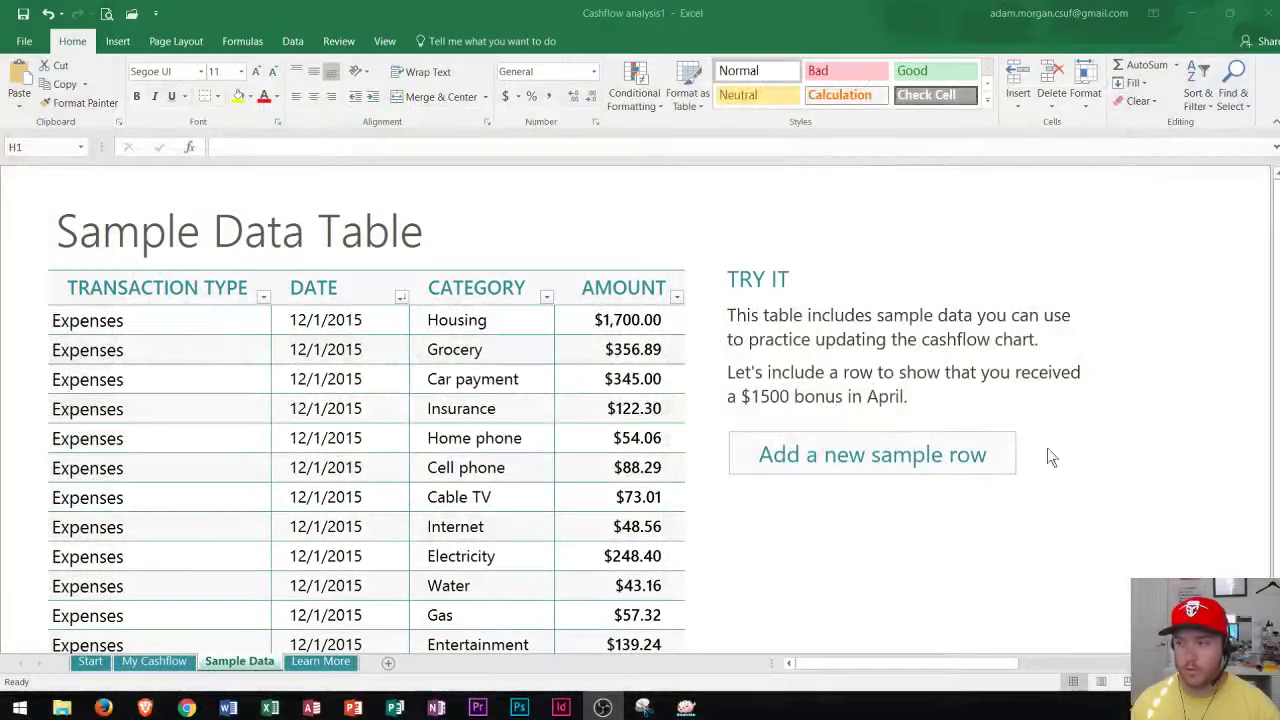
- Paste the captured full-screen screenshot into a new blank Word document
{"action": "left_click", "coordinate": [570, 193]}
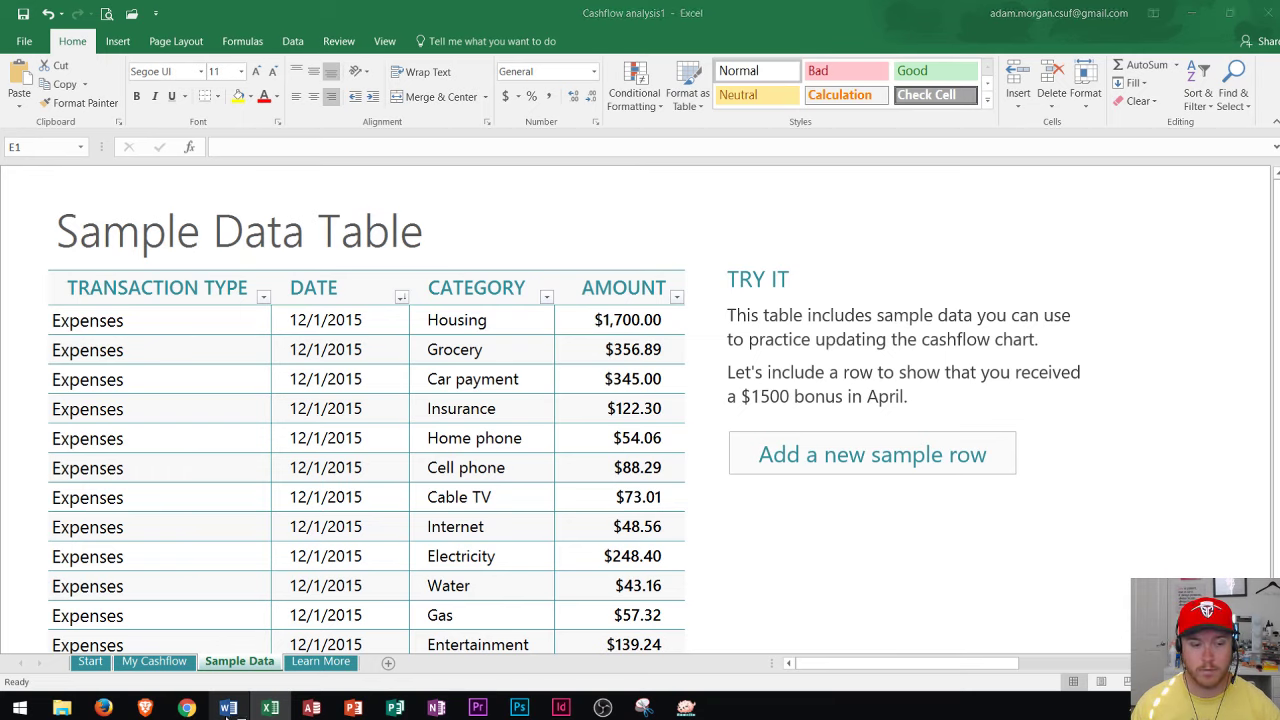
{"action": "left_click", "coordinate": [228, 708]}
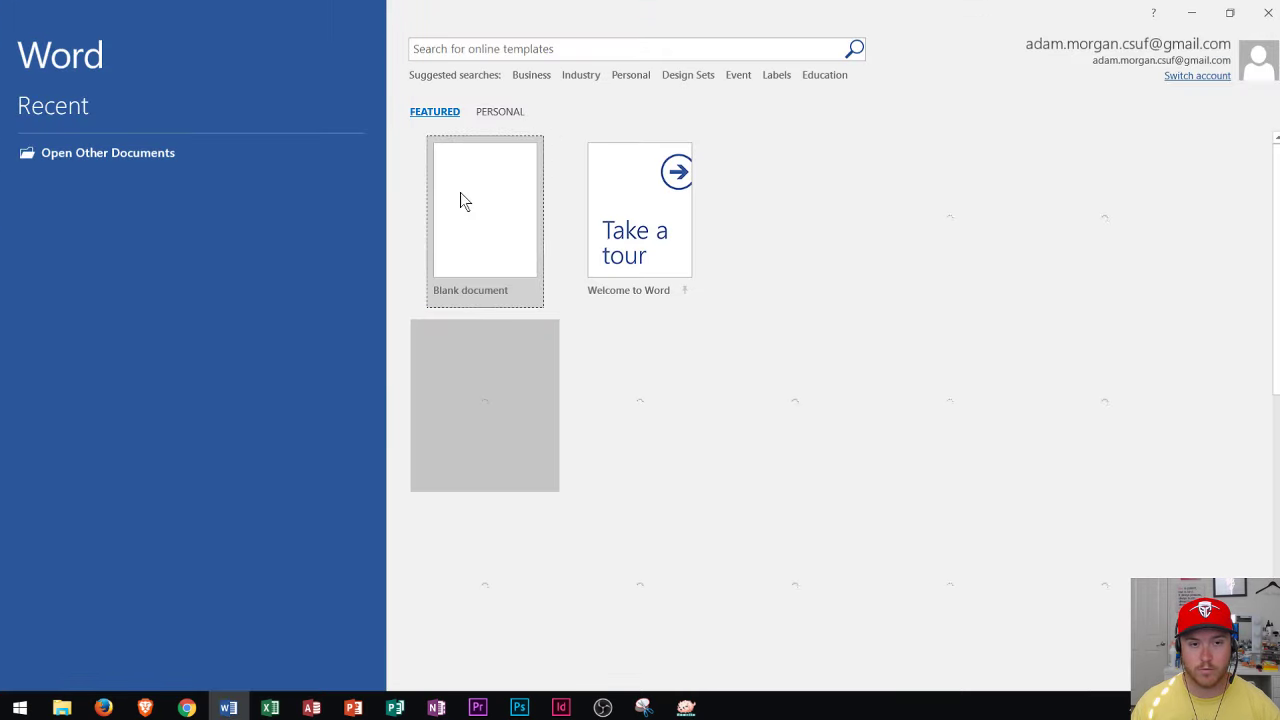
{"action": "left_click", "coordinate": [460, 200]}
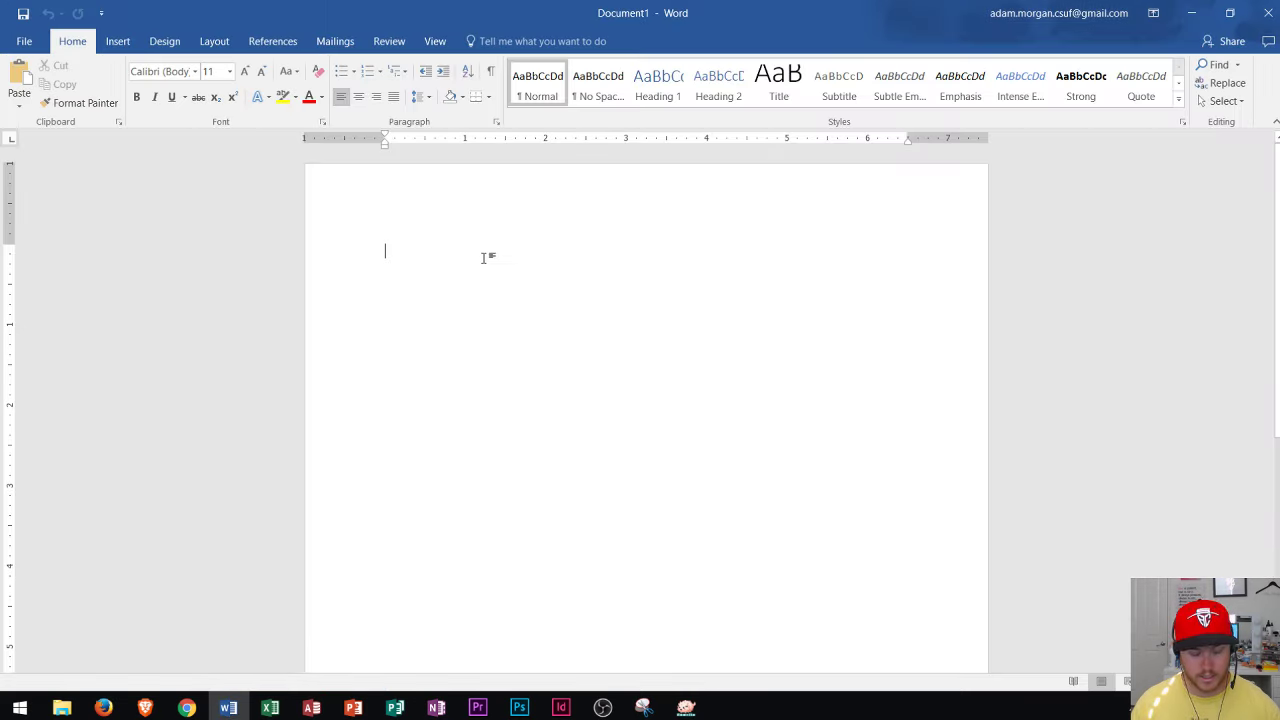
{"action": "key", "text": "ctrl+v"}
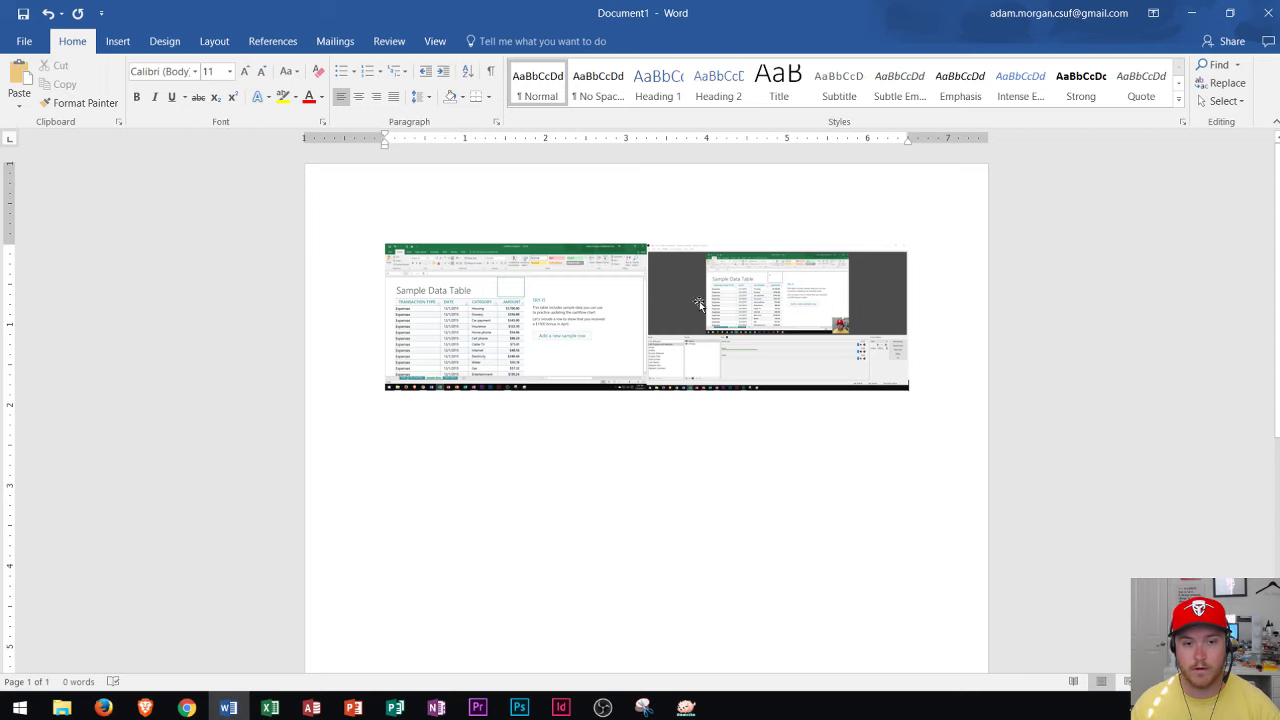
- Look over the pasted screenshot, then close Word with Don't Save
{"action": "scroll", "coordinate": [519, 318], "scroll_direction": "up", "scroll_amount": 7}
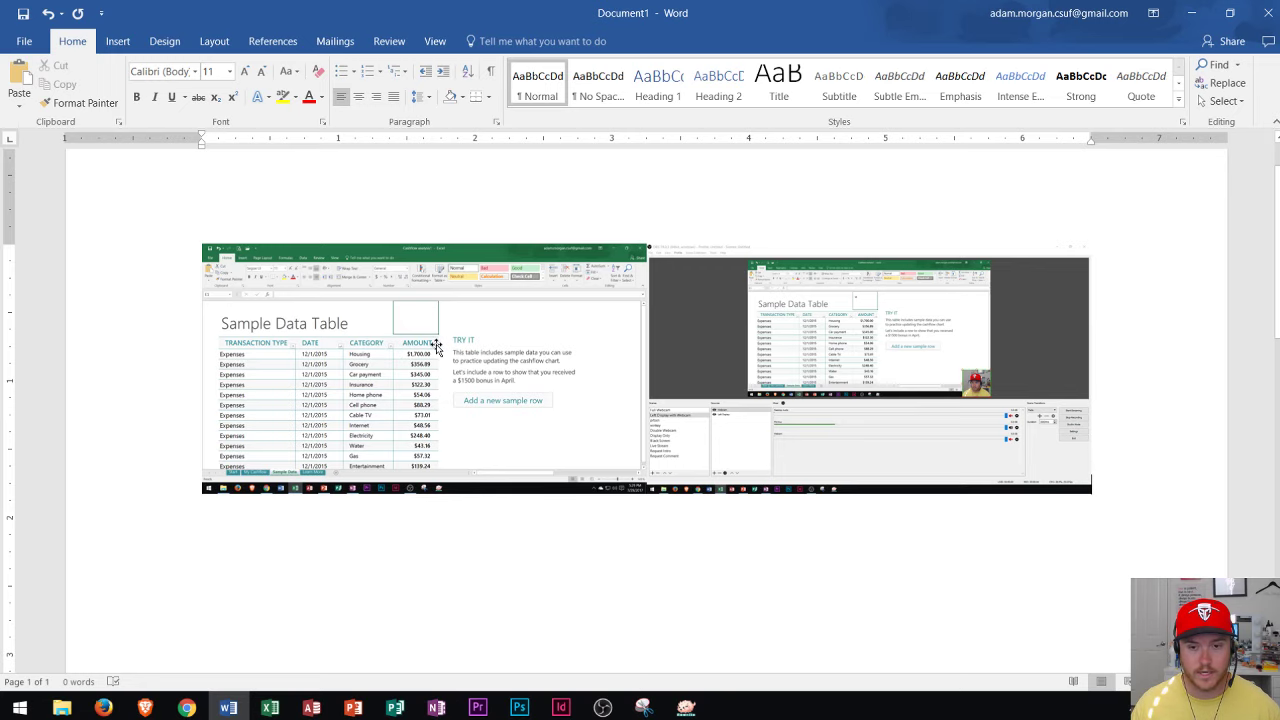
{"action": "scroll", "coordinate": [483, 357], "scroll_direction": "down", "scroll_amount": 5}
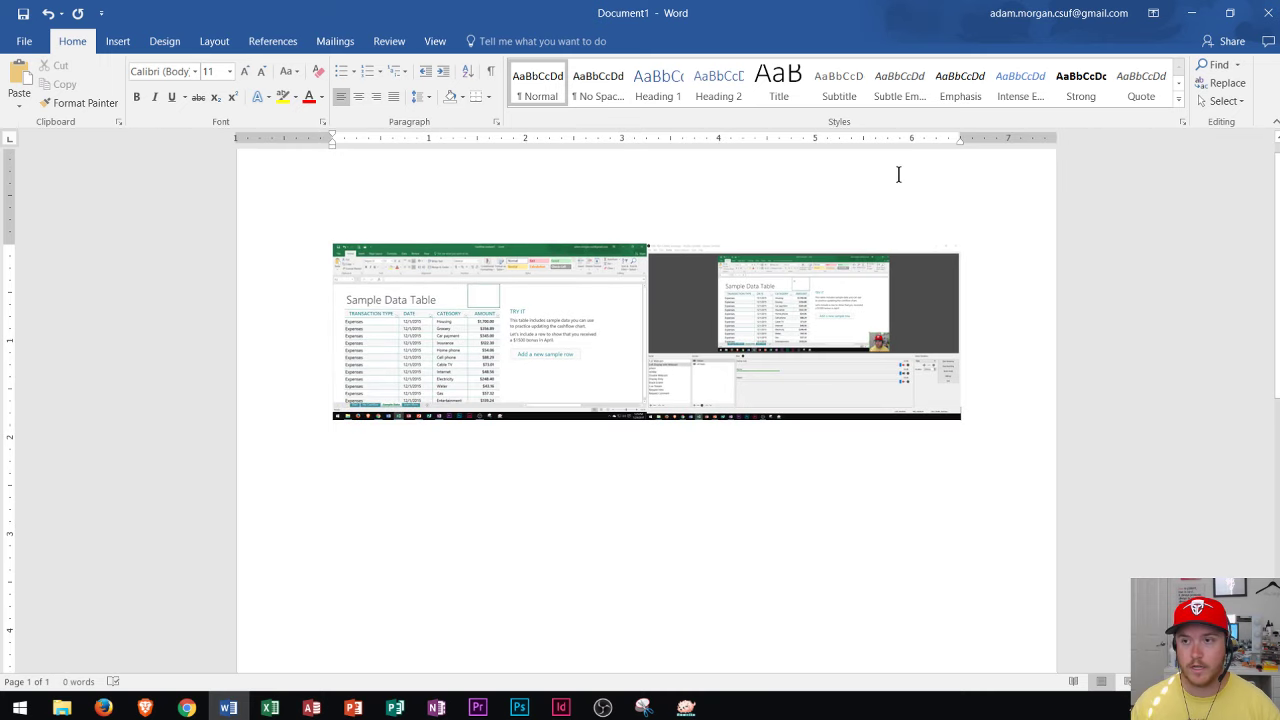
{"action": "left_click", "coordinate": [1266, 16]}
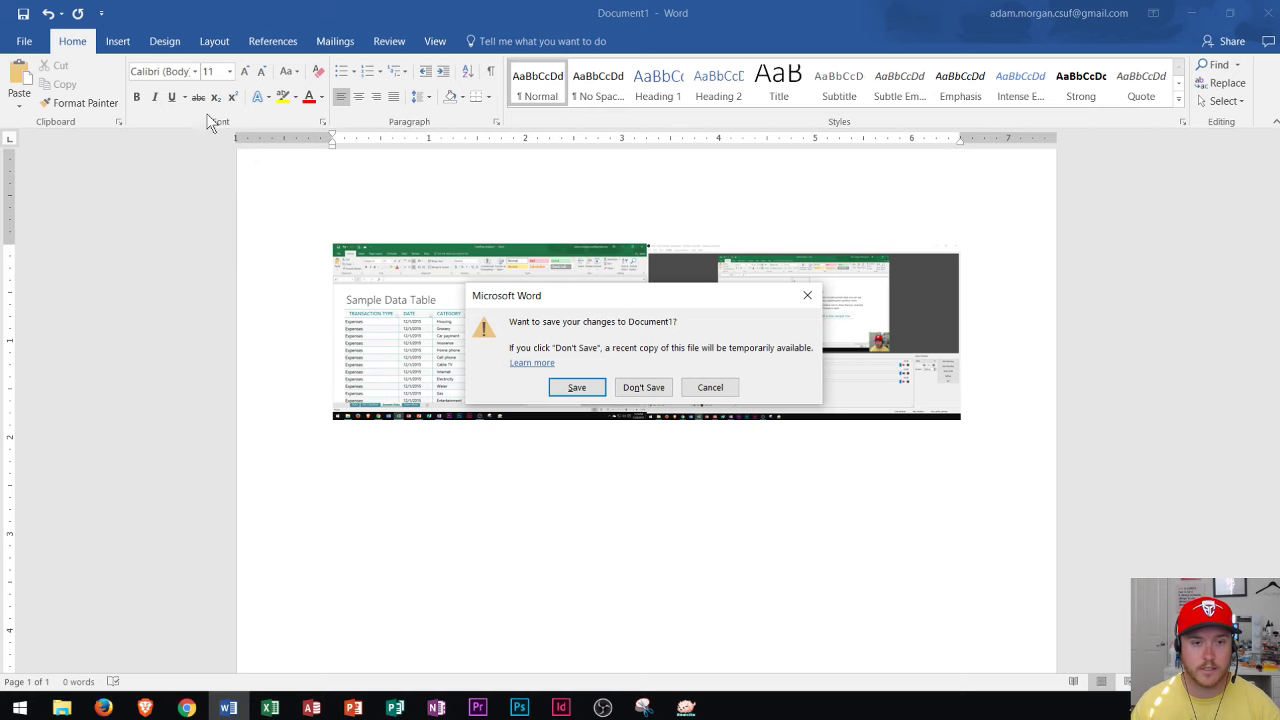
{"action": "left_click", "coordinate": [638, 388]}
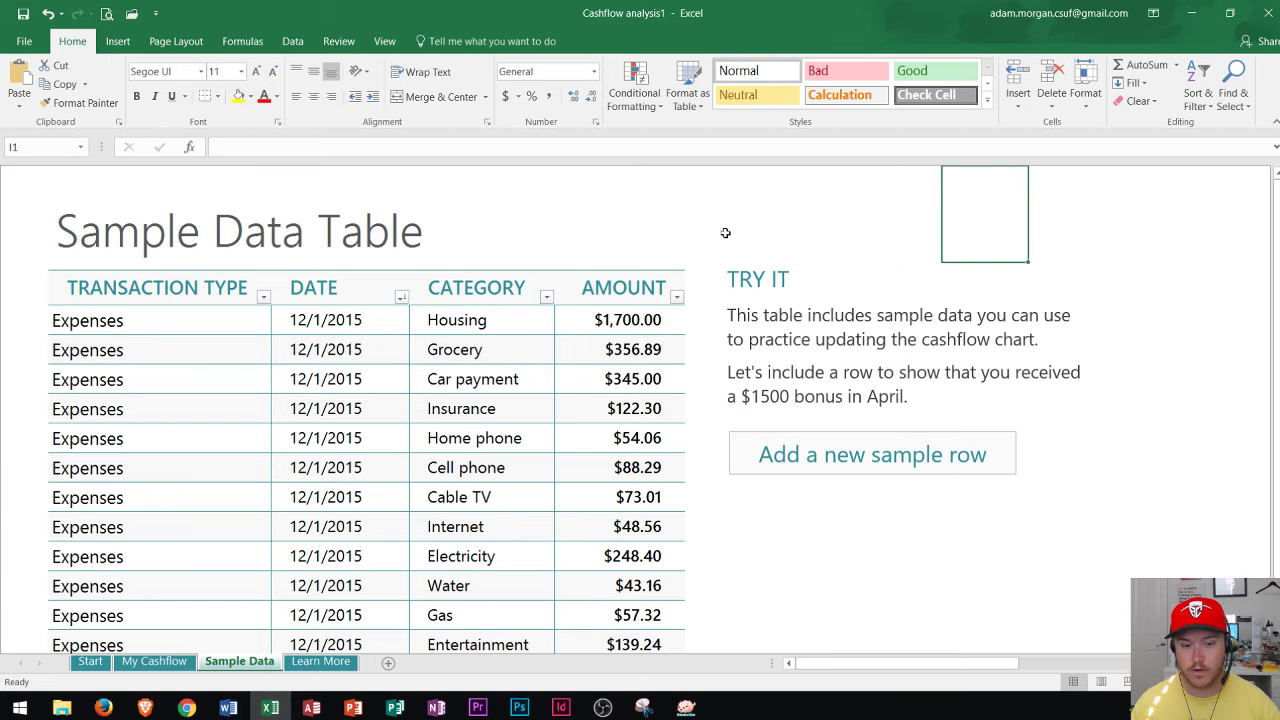
{"action": "left_click", "coordinate": [604, 707]}
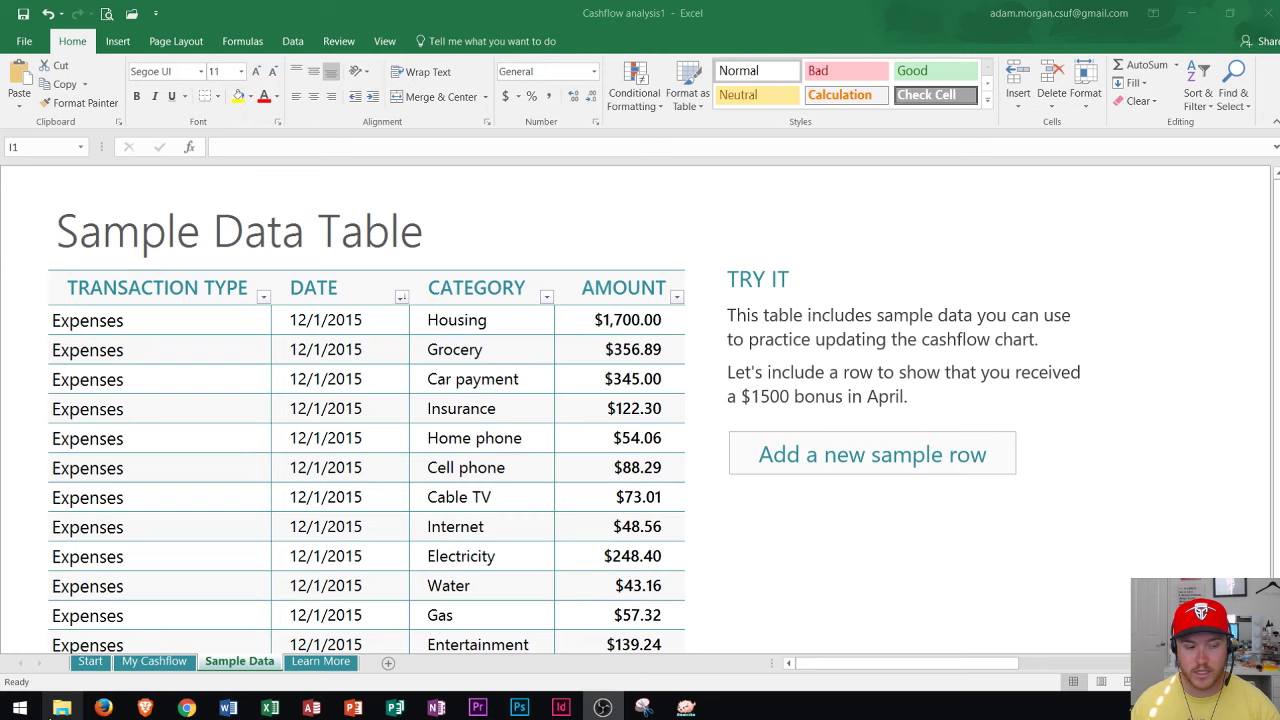
- Bring File Explorer forward and go through Pictures into the Screenshots folder holding Screenshot (5).png
{"action": "mouse_move", "coordinate": [58, 709]}
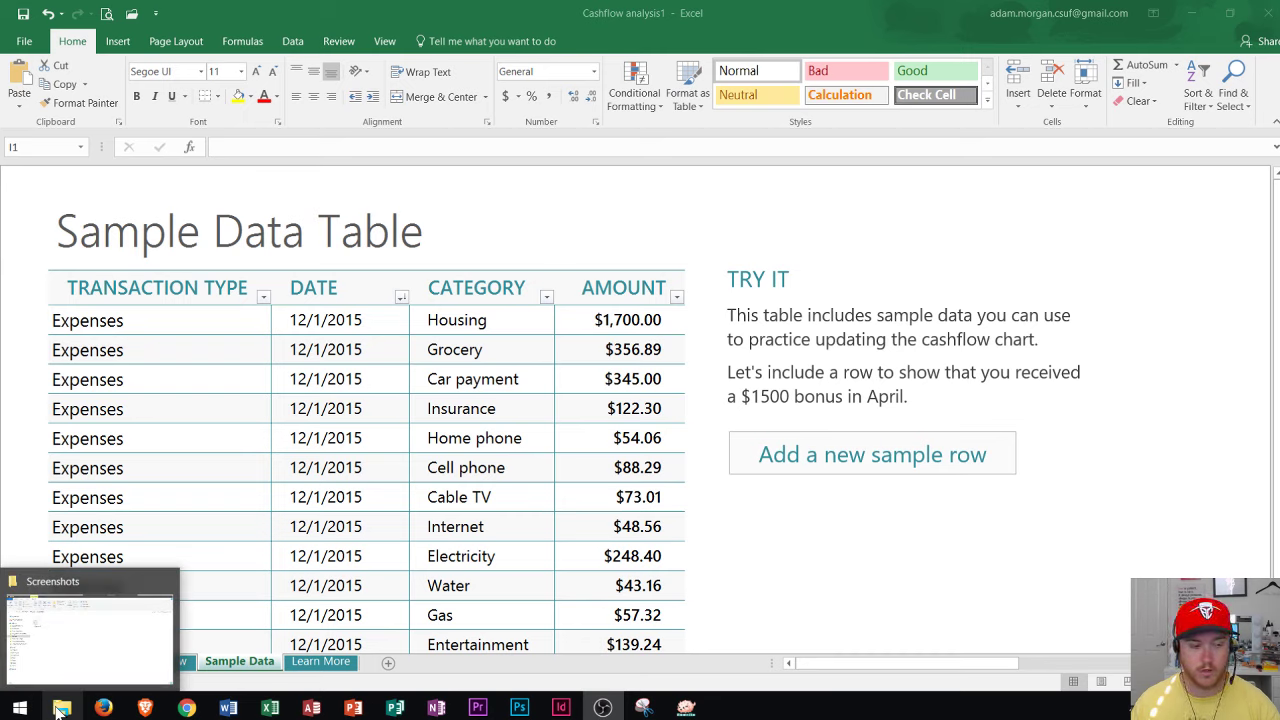
{"action": "left_click", "coordinate": [85, 655]}
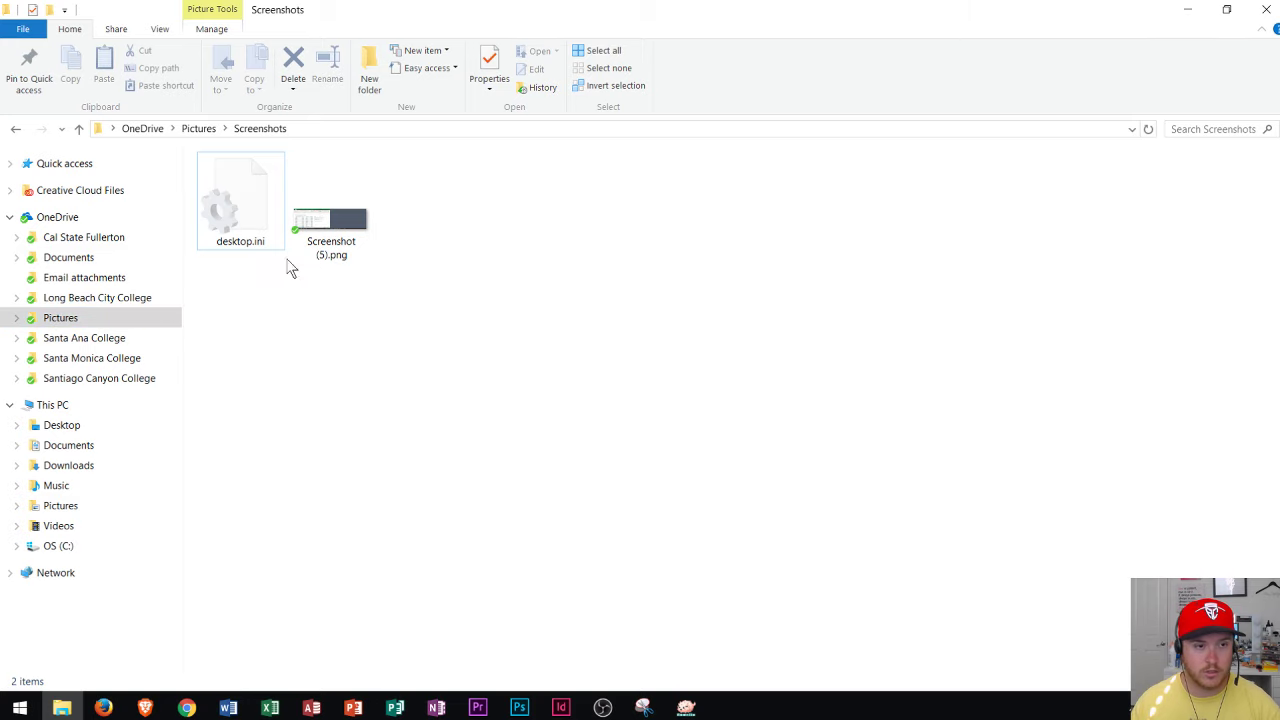
{"action": "left_click", "coordinate": [199, 128]}
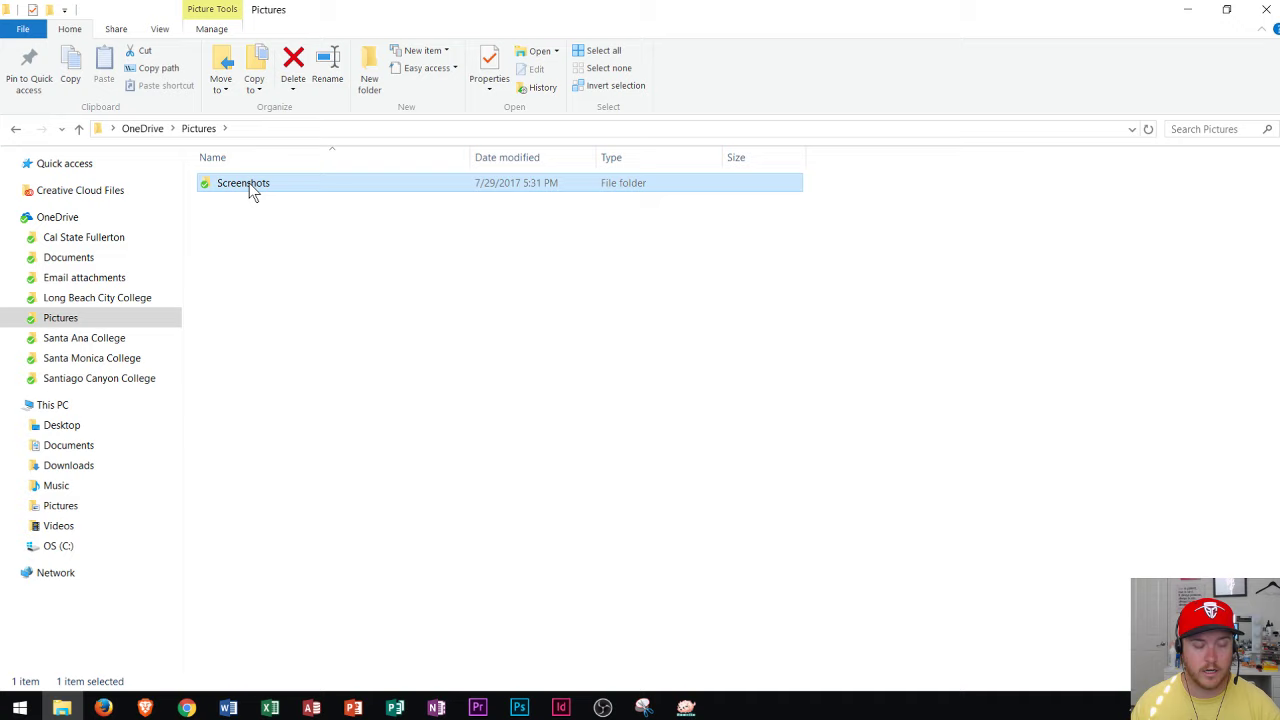
{"action": "double_click", "coordinate": [249, 183]}
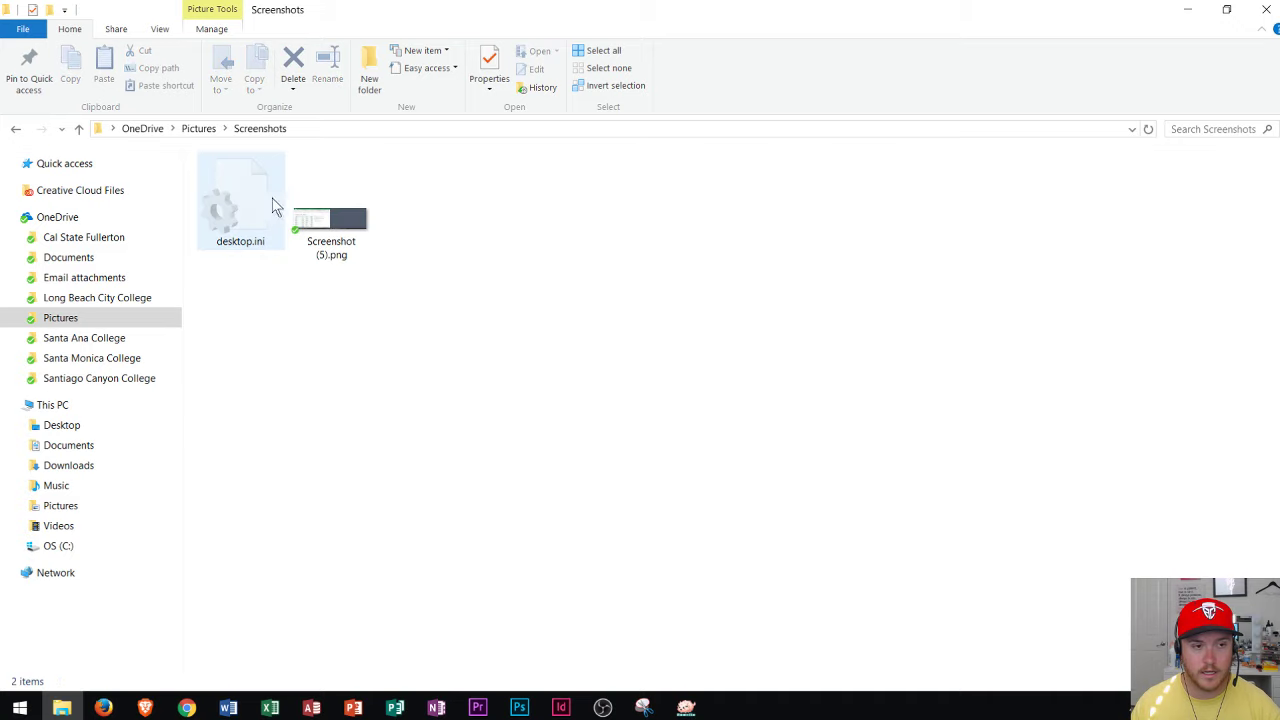
- View Screenshot (5).png in Photos, then close the viewer
{"action": "double_click", "coordinate": [332, 221]}
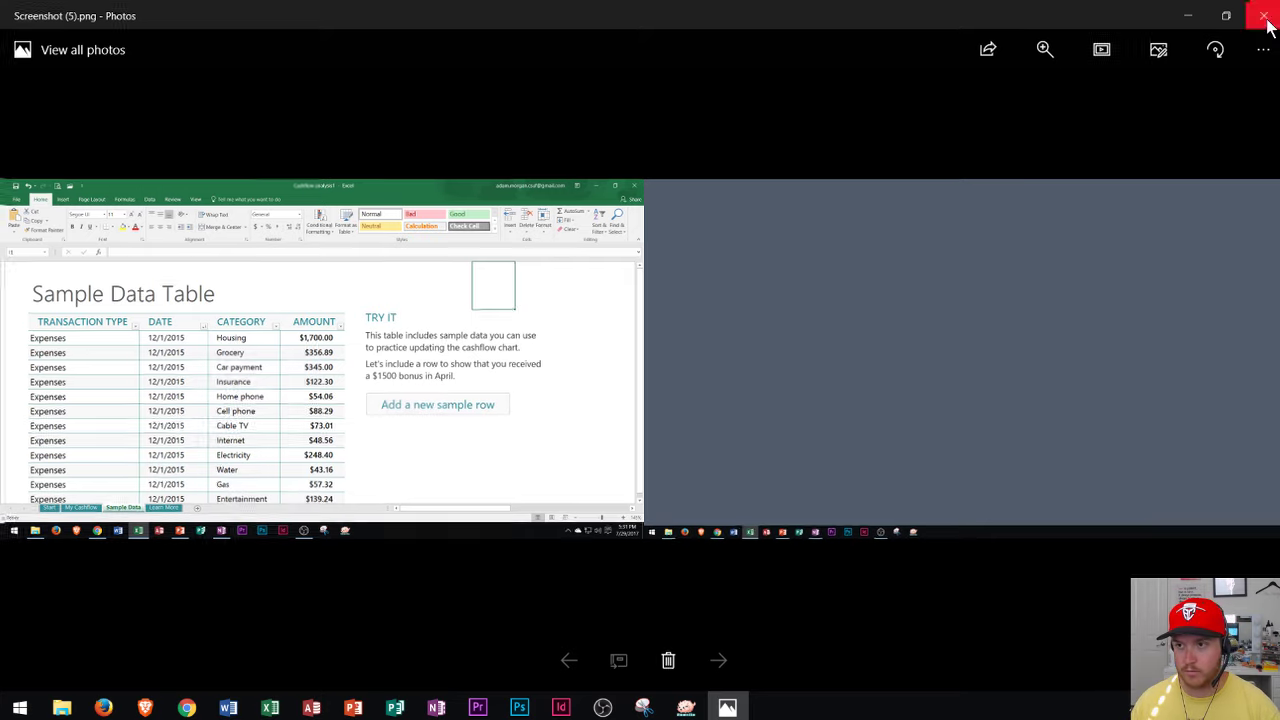
{"action": "left_click", "coordinate": [1268, 14]}
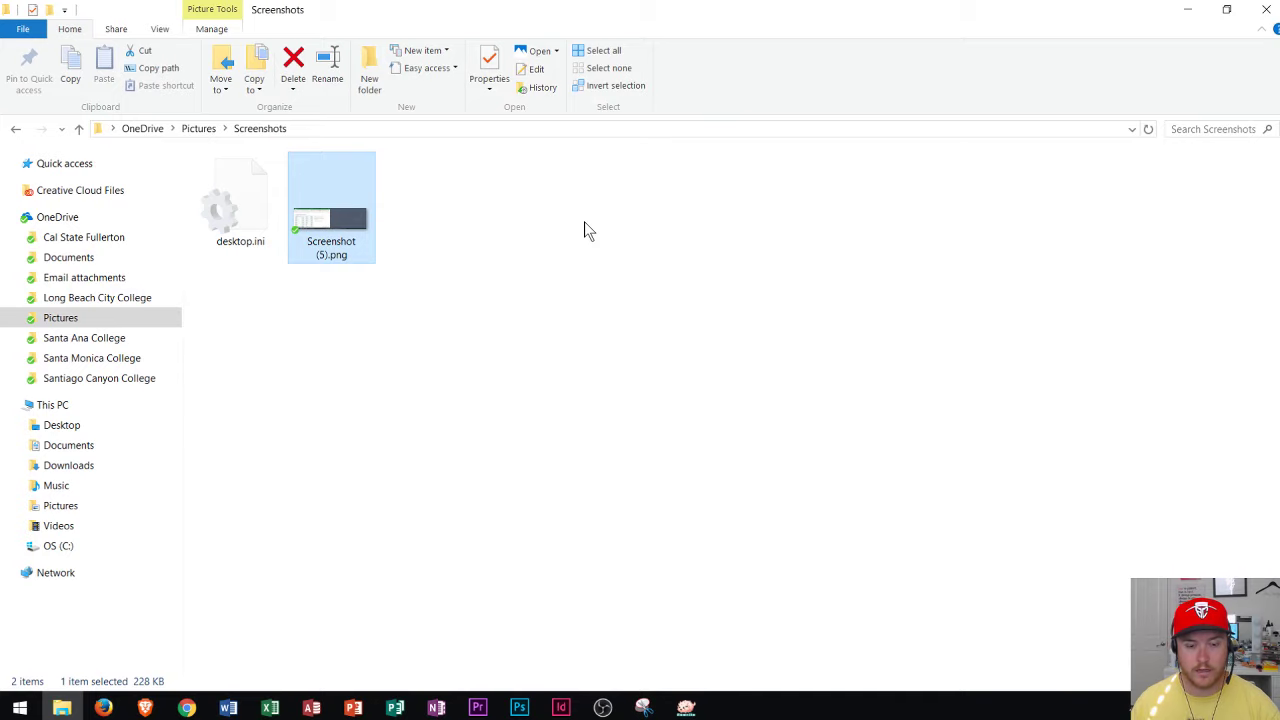
- Deselect the file and launch Snipping Tool by searching 'snip' in Start
{"action": "left_click", "coordinate": [505, 291]}
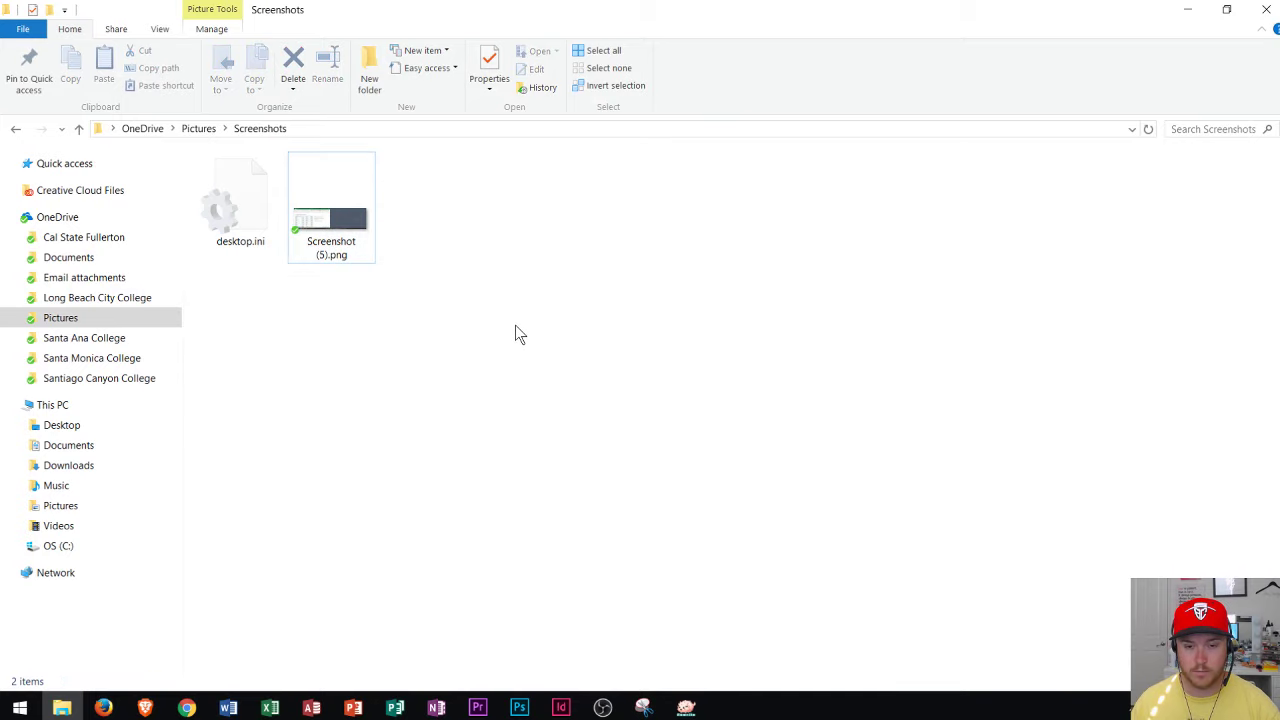
{"action": "key", "text": "super"}
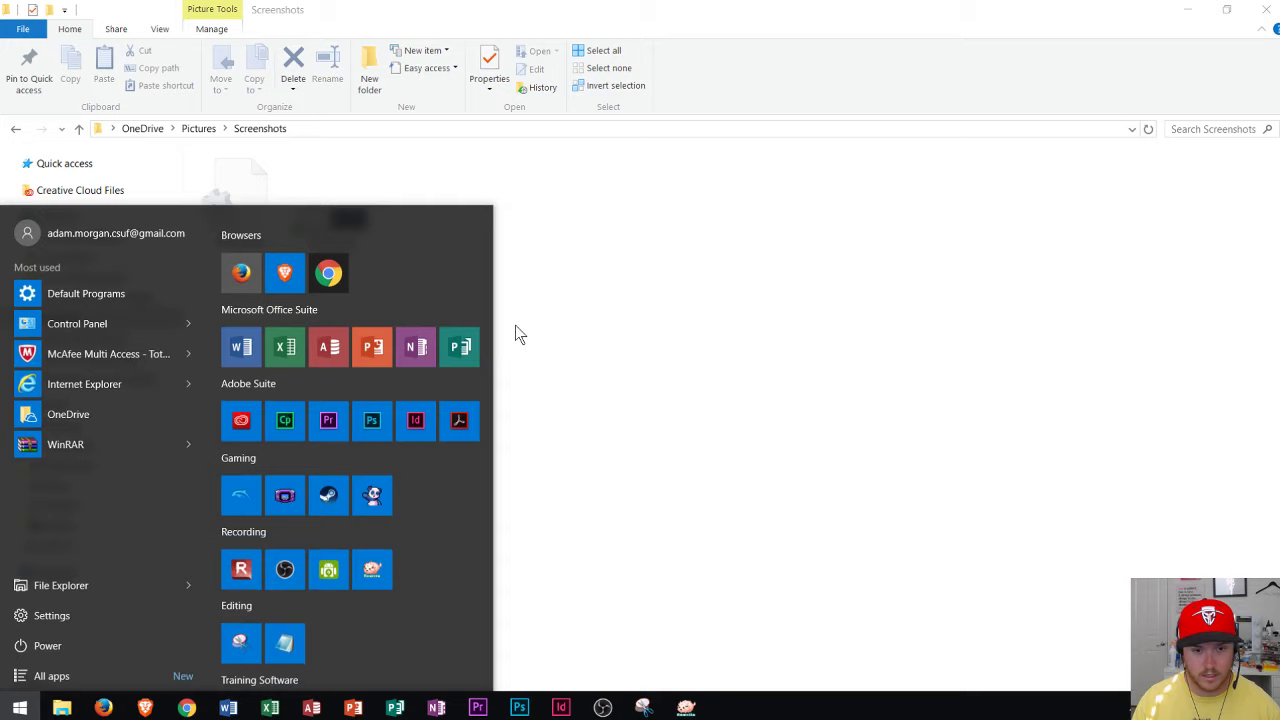
{"action": "key", "text": "super"}
{"action": "type", "text": "snip"}
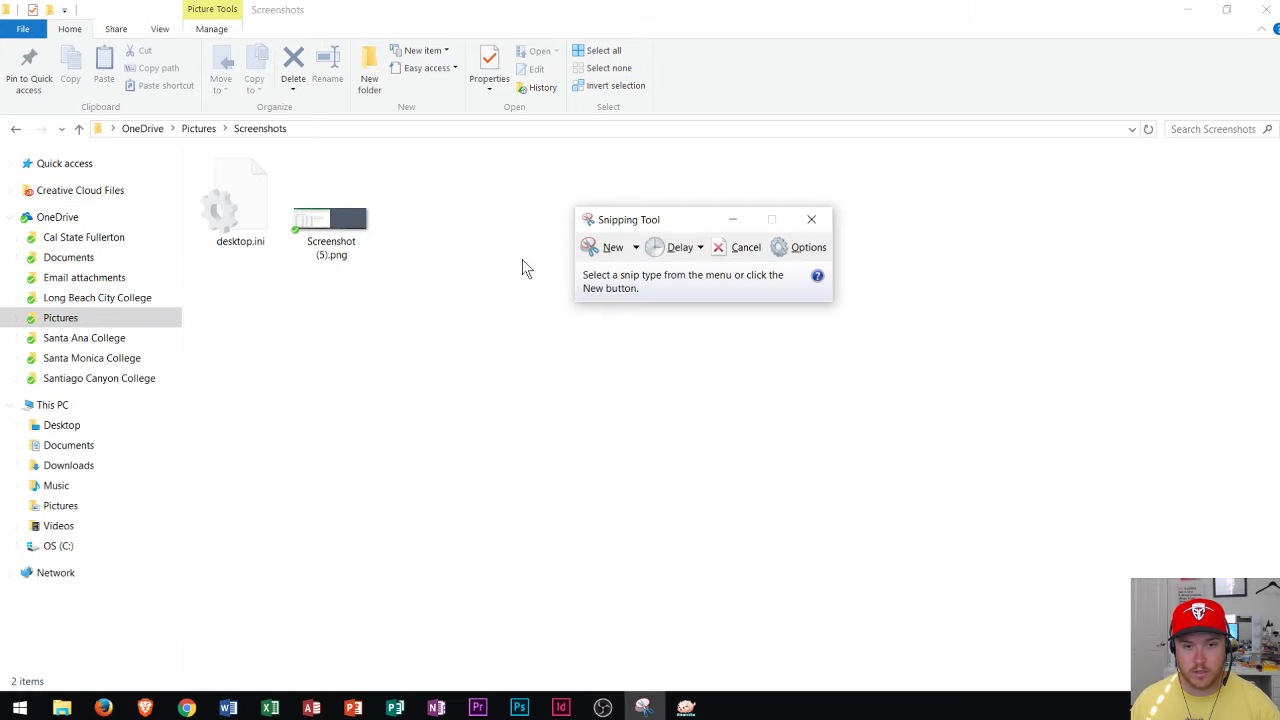
- Take a Full-screen Snip from the New dropdown
{"action": "left_click", "coordinate": [636, 248]}
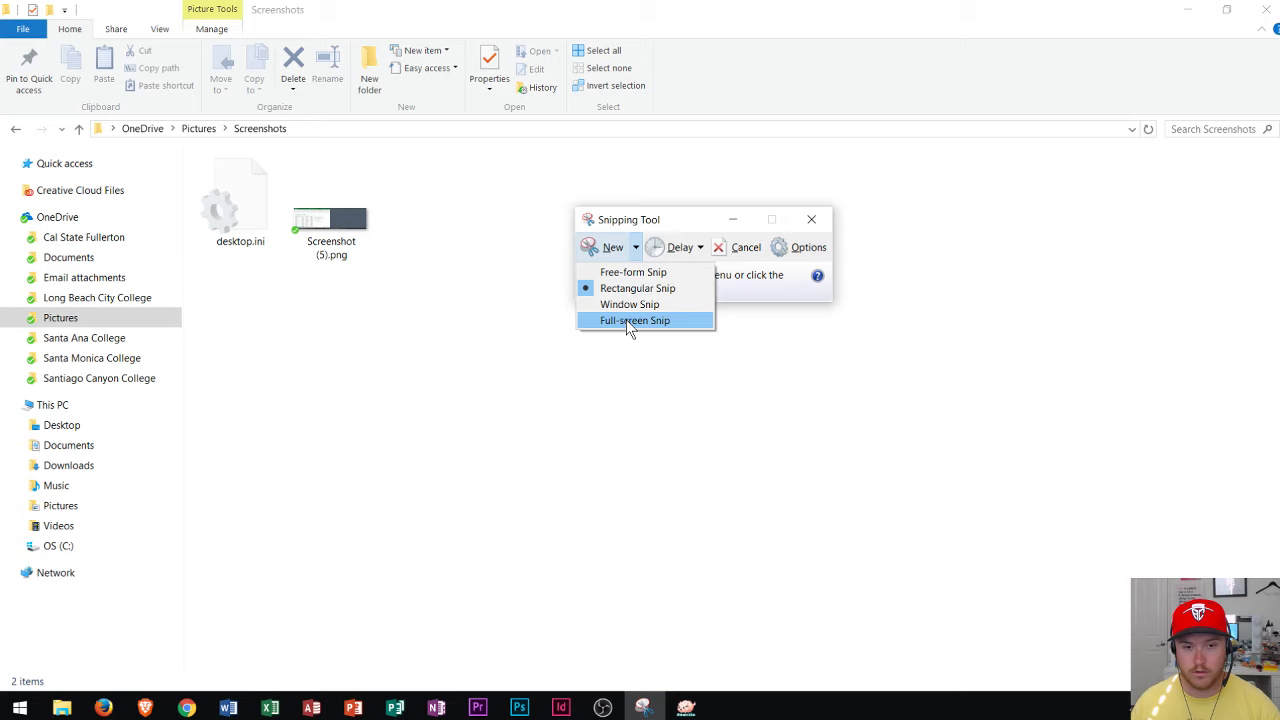
{"action": "left_click", "coordinate": [675, 222]}
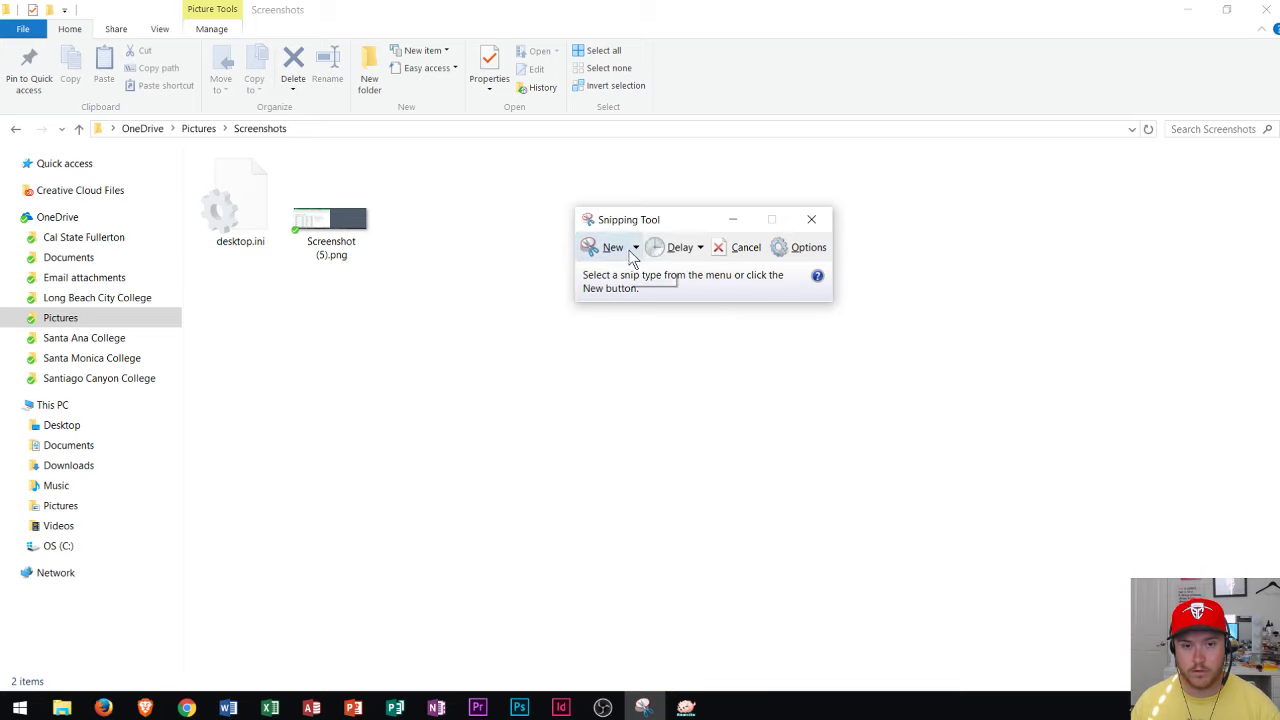
{"action": "left_click", "coordinate": [633, 250]}
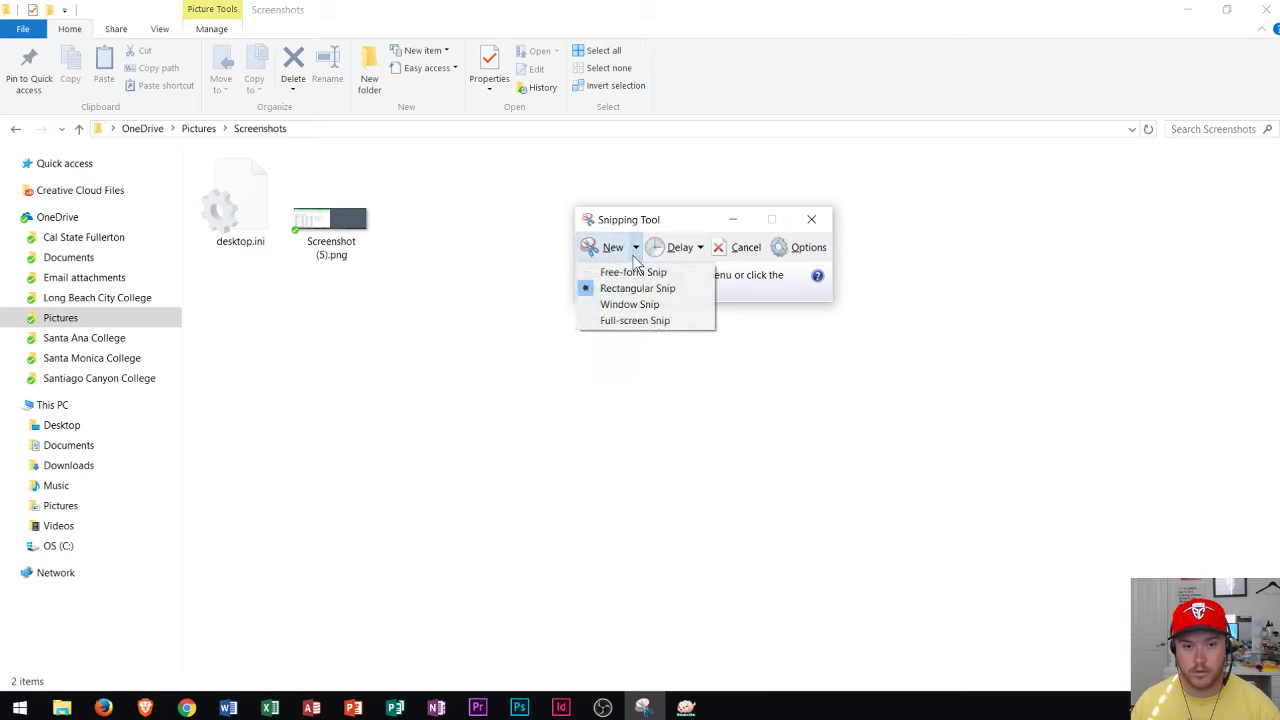
{"action": "left_click", "coordinate": [623, 321]}
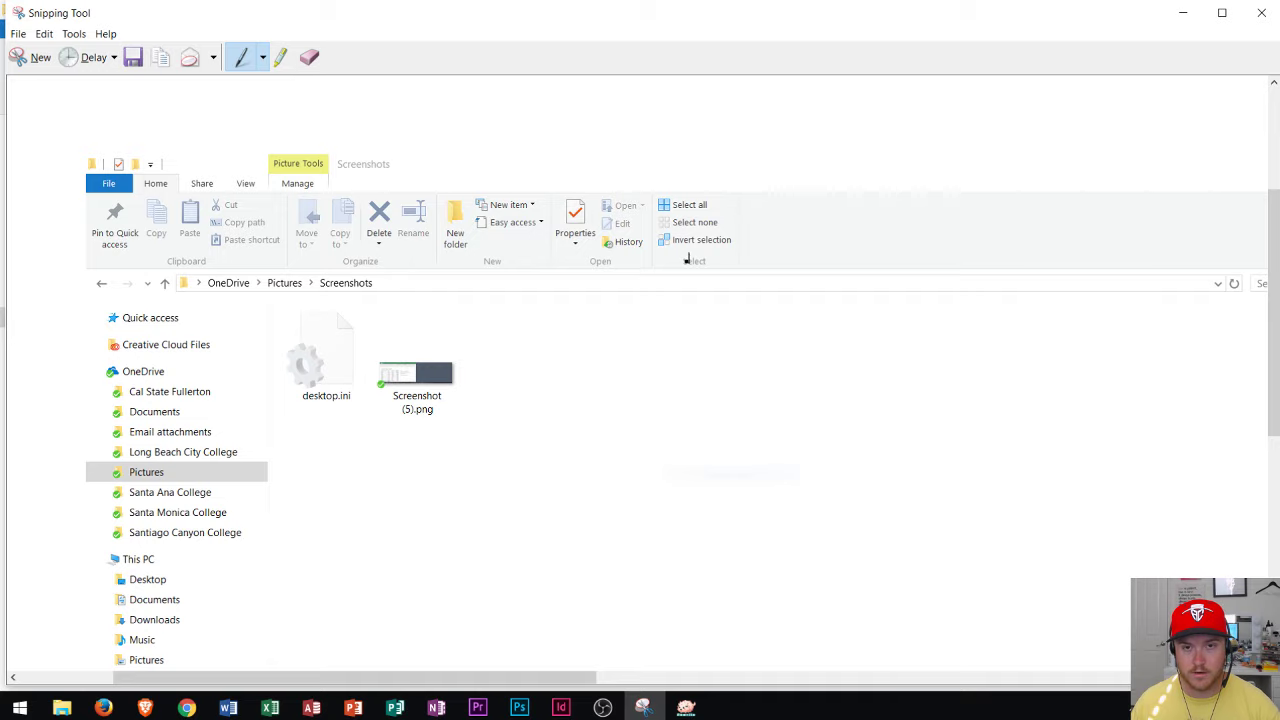
- Cancel the Save As for the snip and close Snipping Tool without saving
{"action": "mouse_move", "coordinate": [436, 2]}
{"action": "left_mouse_down"}
{"action": "mouse_move", "coordinate": [440, 45]}
{"action": "mouse_move", "coordinate": [514, 80]}
{"action": "mouse_move", "coordinate": [477, 31]}
{"action": "mouse_move", "coordinate": [453, 42]}
{"action": "mouse_move", "coordinate": [434, 5]}
{"action": "left_mouse_up"}
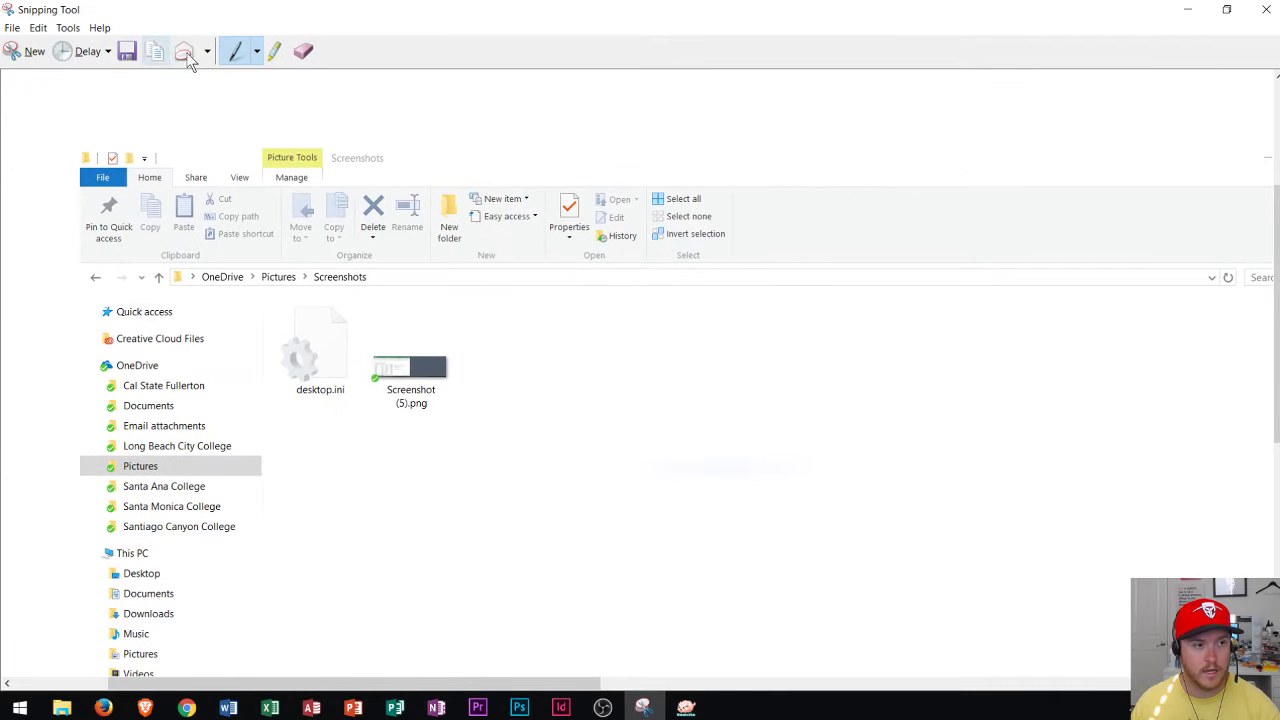
{"action": "left_click", "coordinate": [125, 53]}
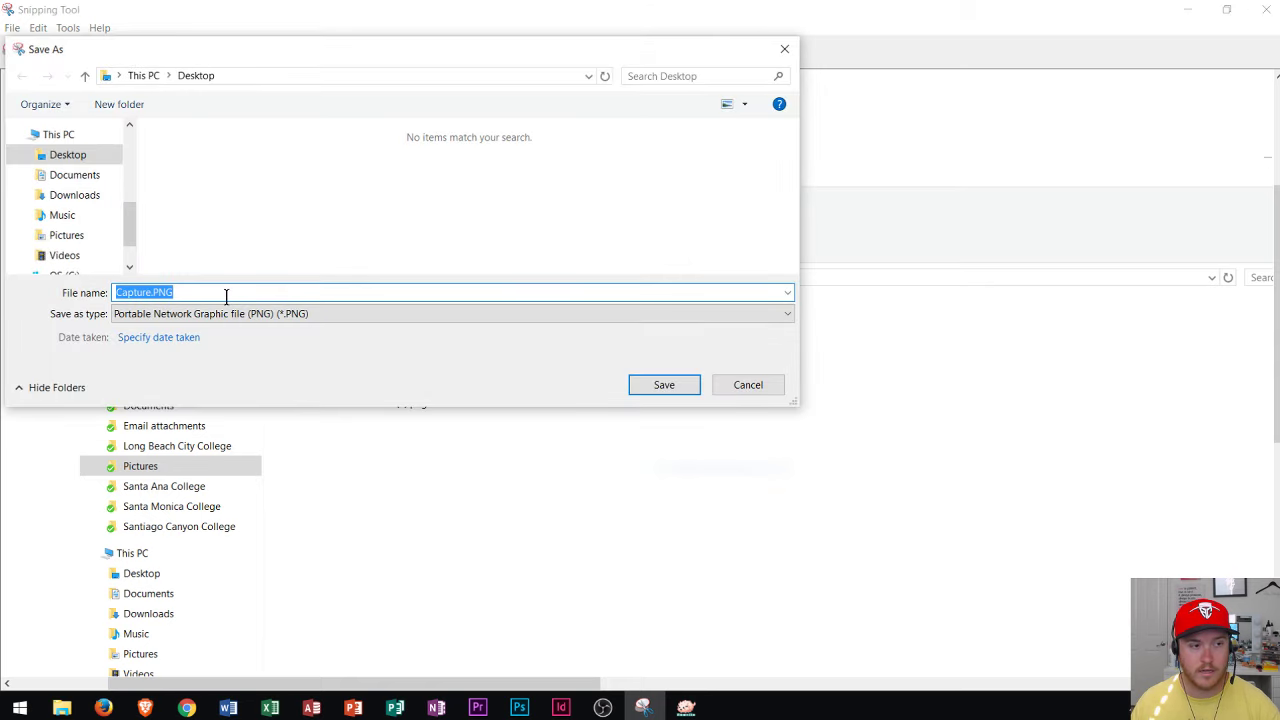
{"action": "left_click", "coordinate": [748, 385]}
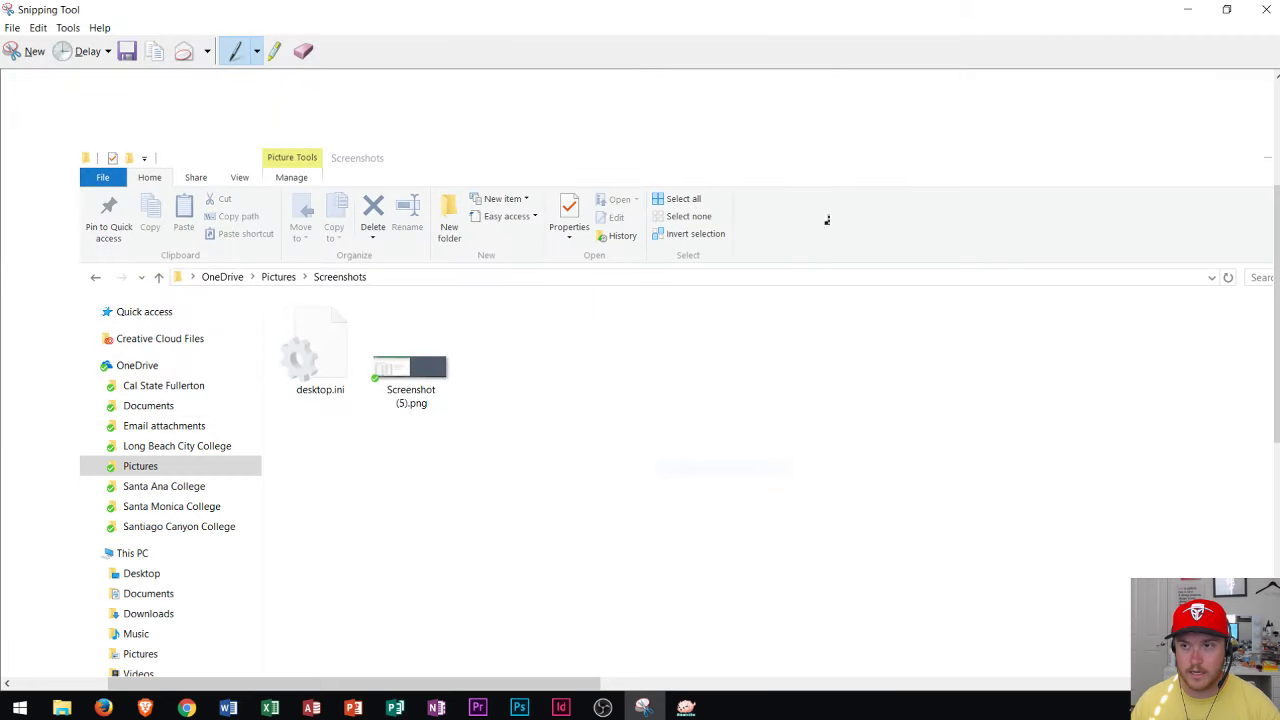
{"action": "left_click", "coordinate": [1265, 9]}
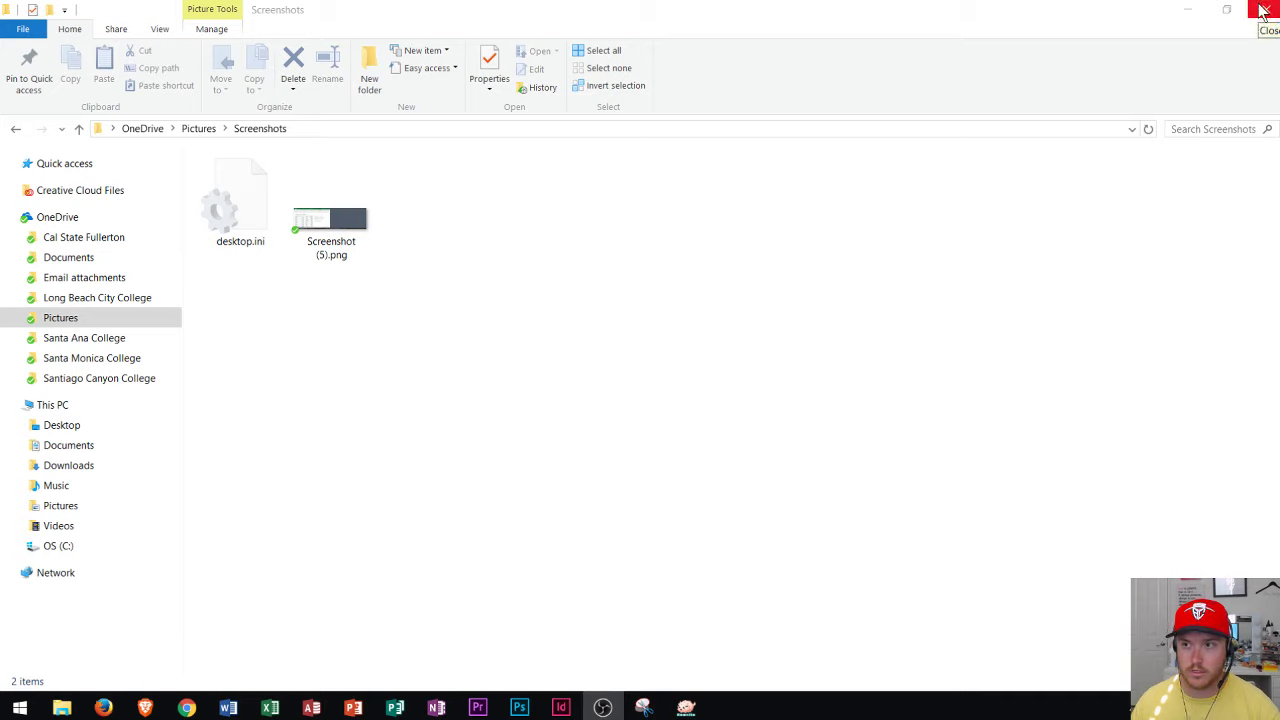
- Close the Screenshots folder window and launch Snipping Tool via a 'snip' Start search
{"action": "left_click", "coordinate": [938, 22]}
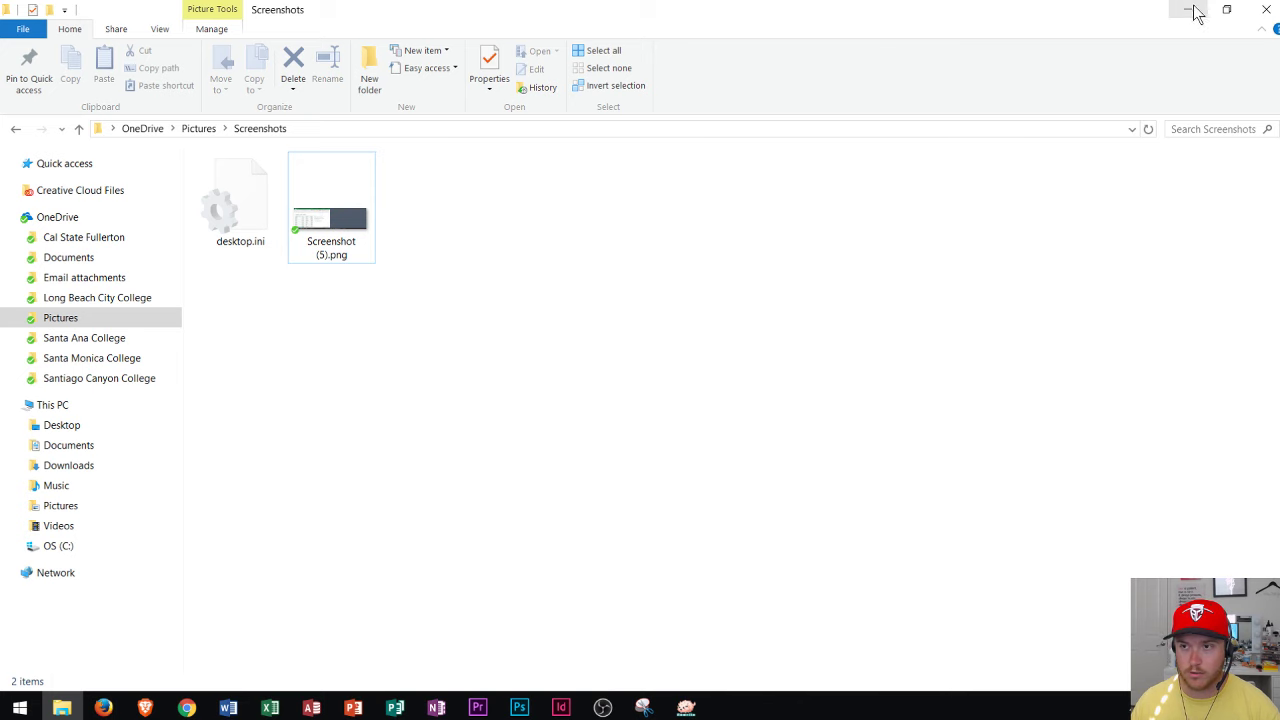
{"action": "left_click", "coordinate": [1252, 17]}
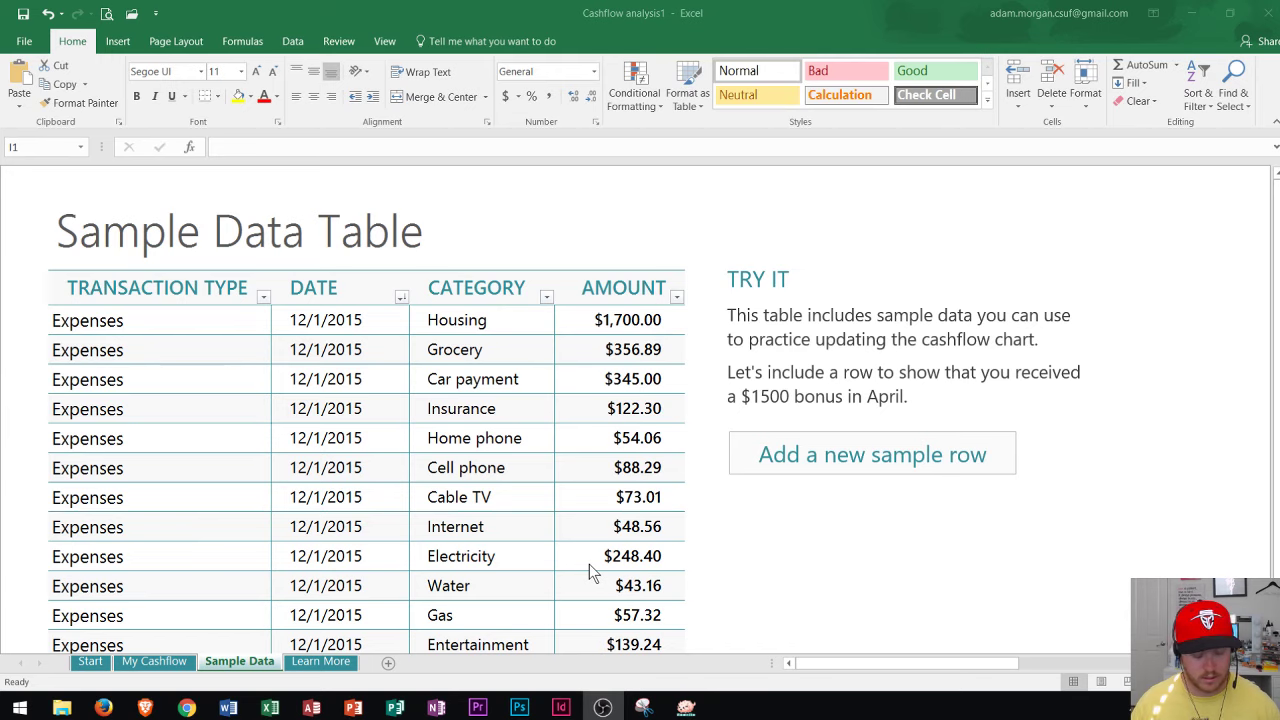
{"action": "key", "text": "super"}
{"action": "type", "text": "snip"}
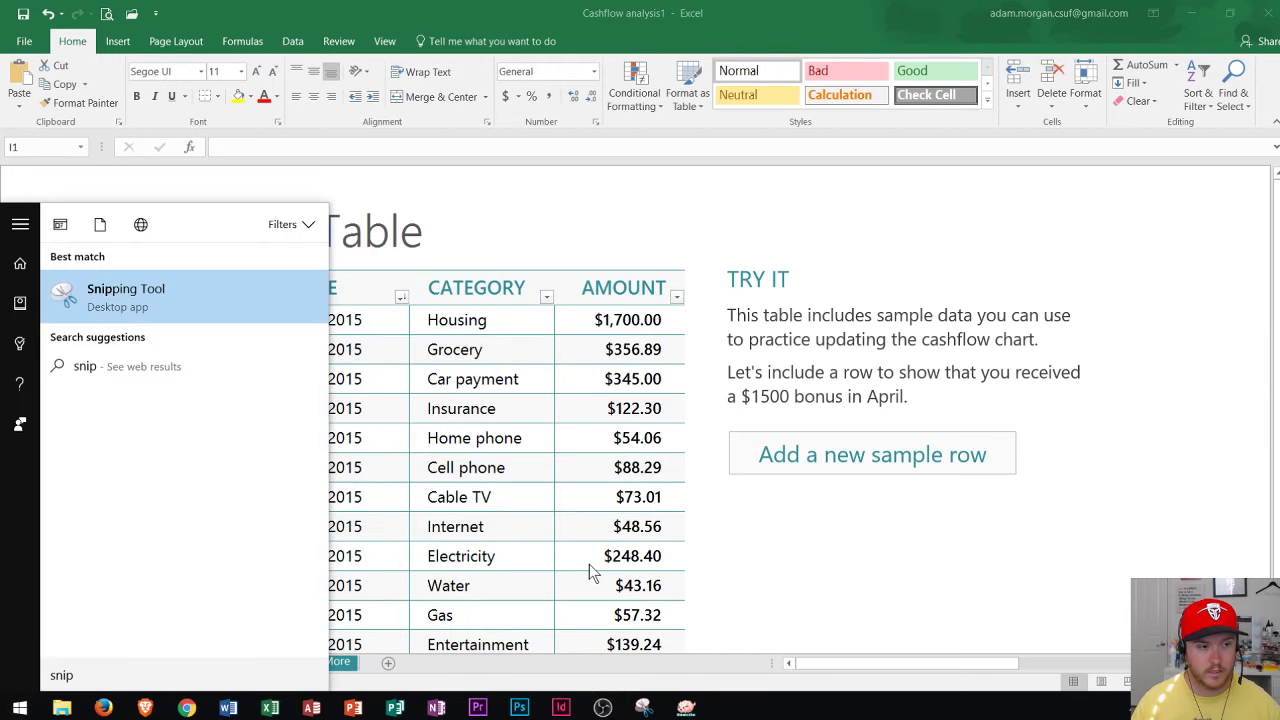
{"action": "key", "text": "Return"}
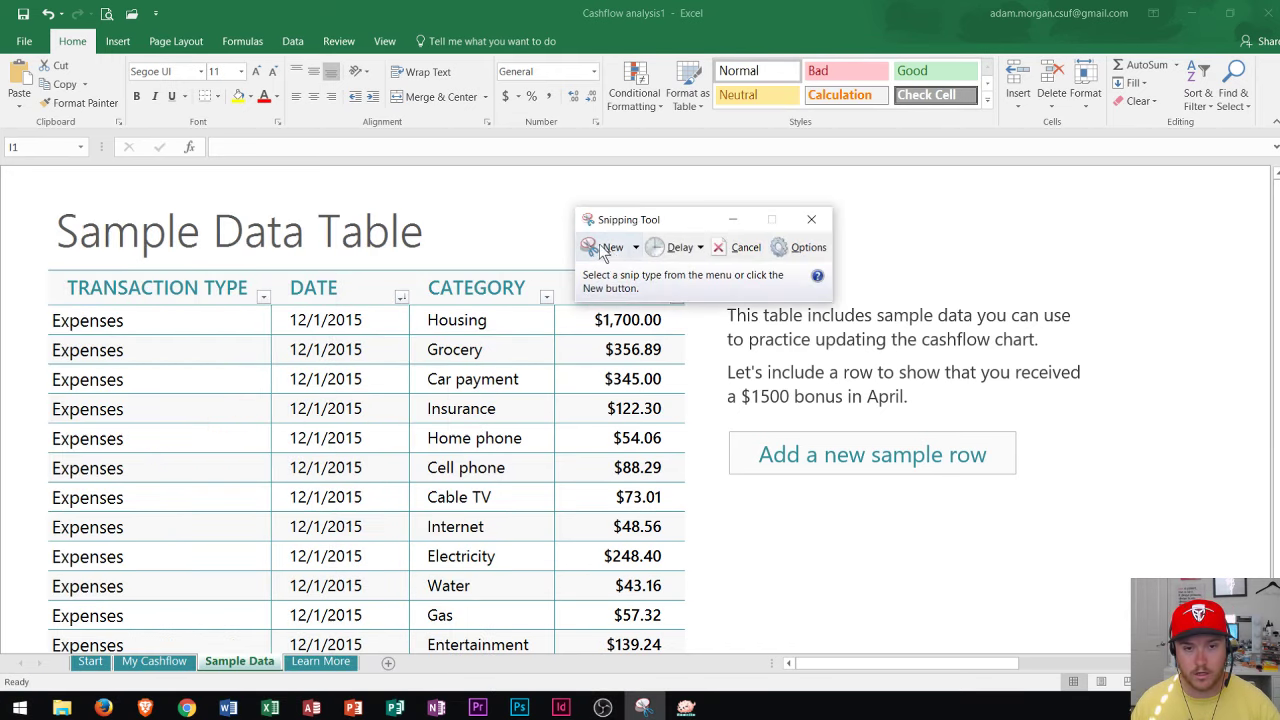
- Take a Full-screen Snip of the Excel Sample Data Table and close the editor
{"action": "left_click", "coordinate": [636, 248]}
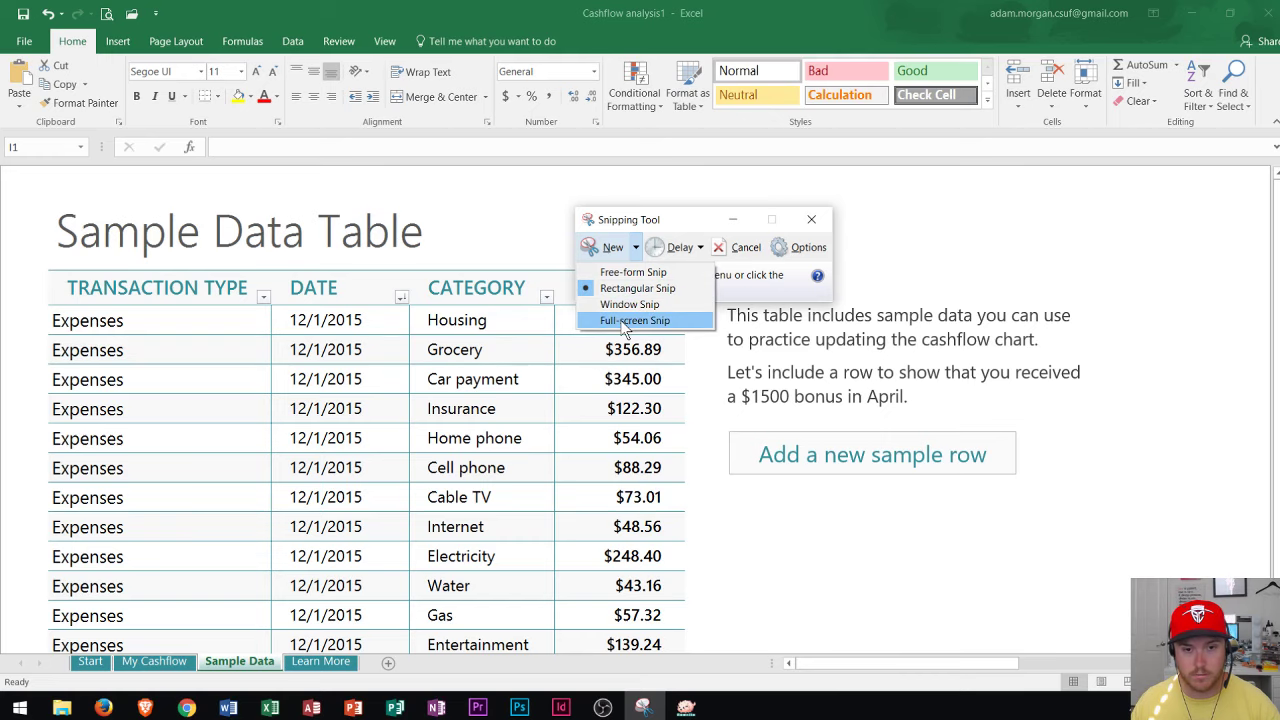
{"action": "left_click", "coordinate": [627, 320]}
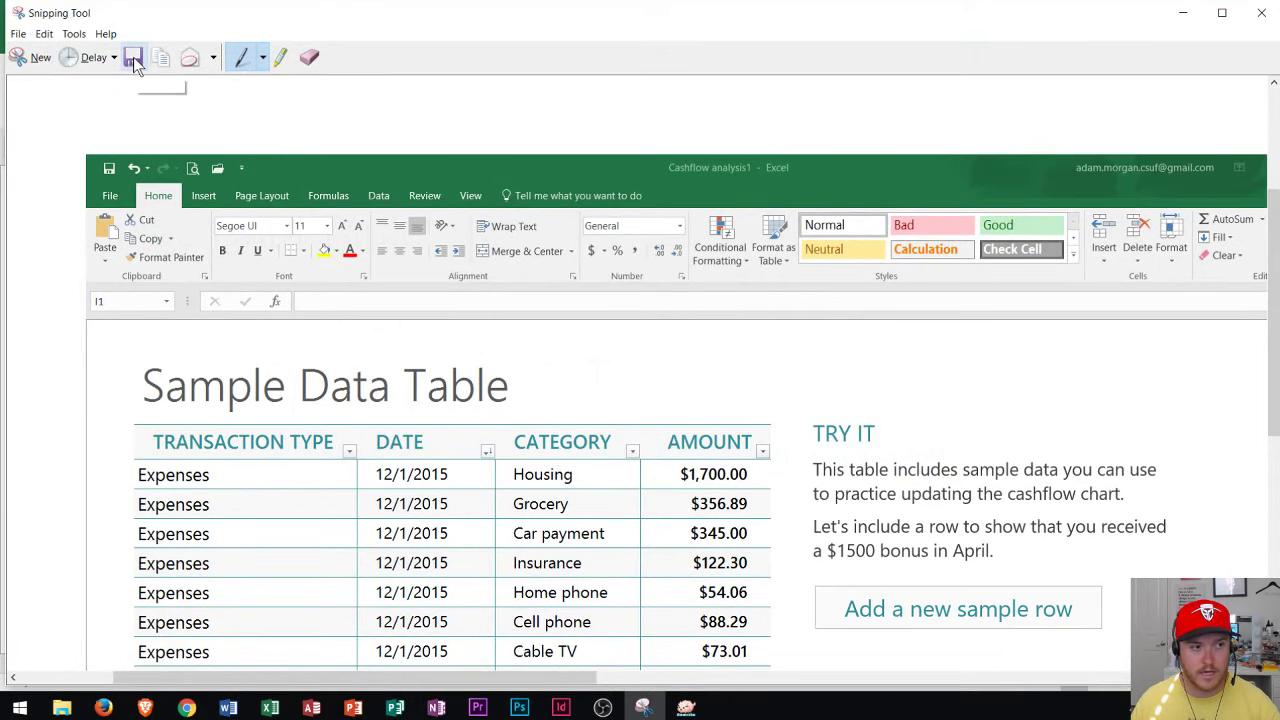
{"action": "left_click", "coordinate": [1261, 12]}
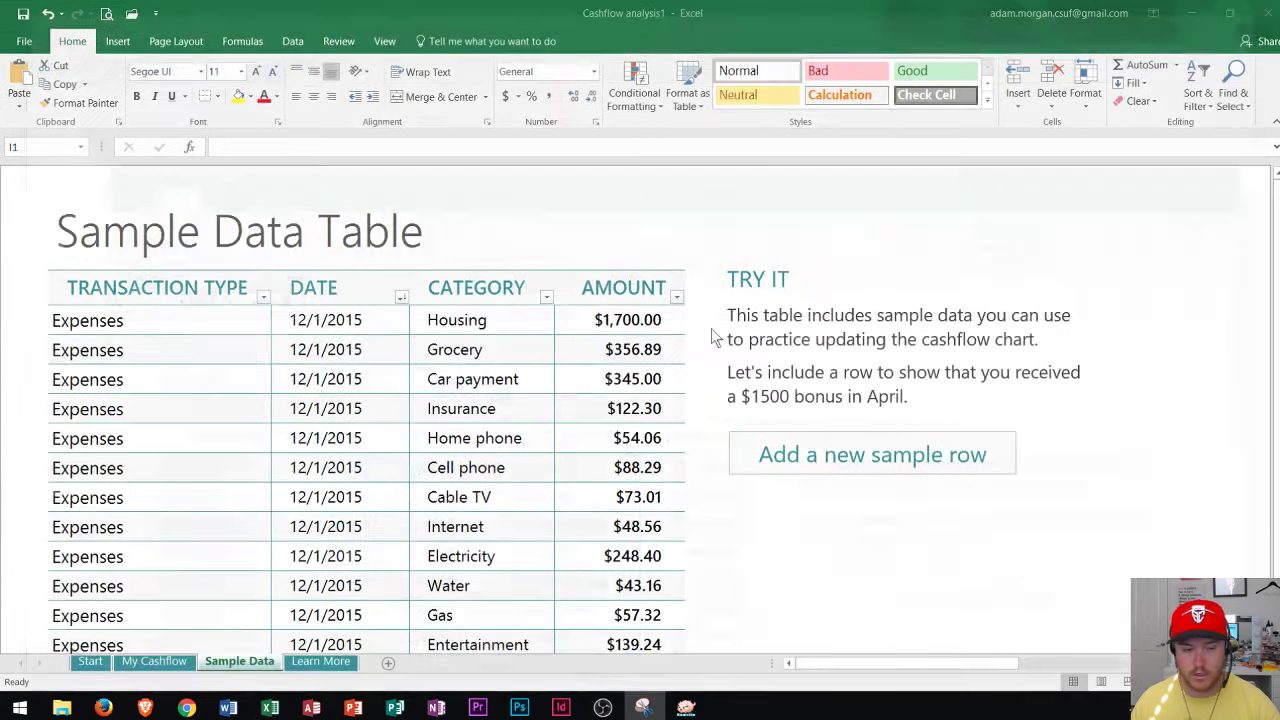